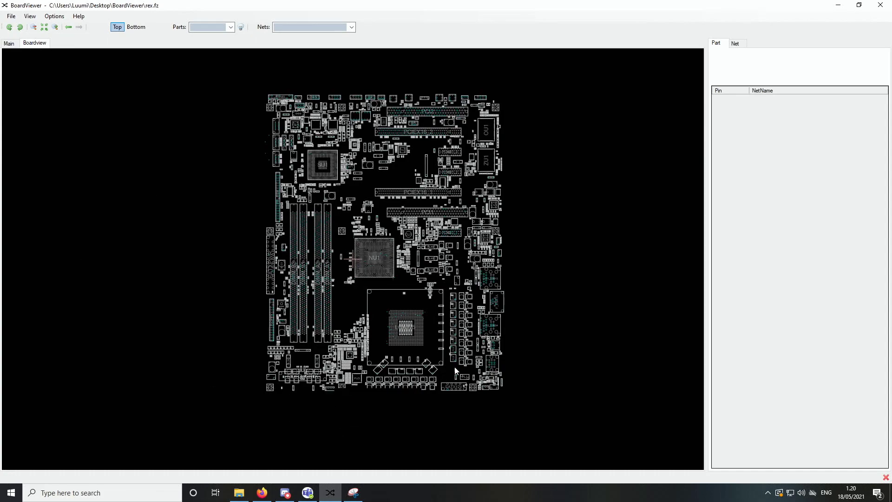
Pan onto the LGA775 socket and inspect the VCC_MB_REGULATION and VSS_SENSE pins
mouse_move(535, 285)
left_mouse_down()
mouse_move(521, 278)
mouse_move(556, 303)
left_mouse_up()
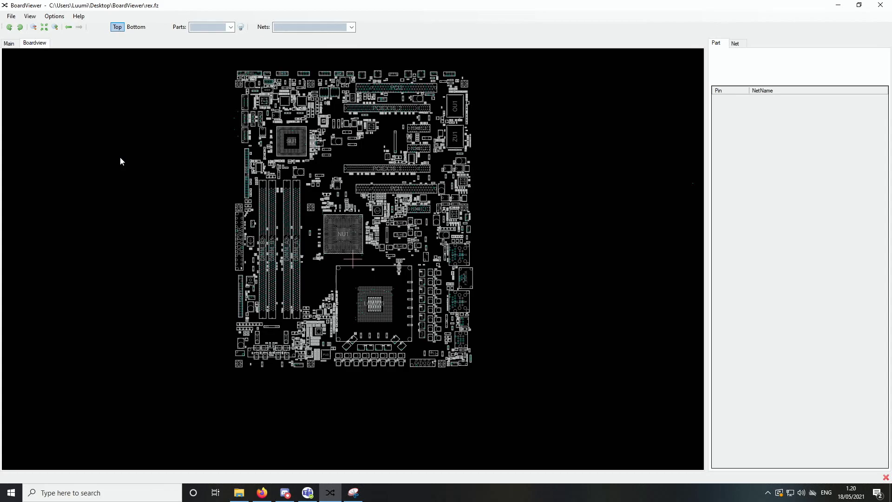
mouse_move(120, 163)
left_mouse_down()
mouse_move(201, 174)
mouse_move(165, 170)
left_mouse_up()
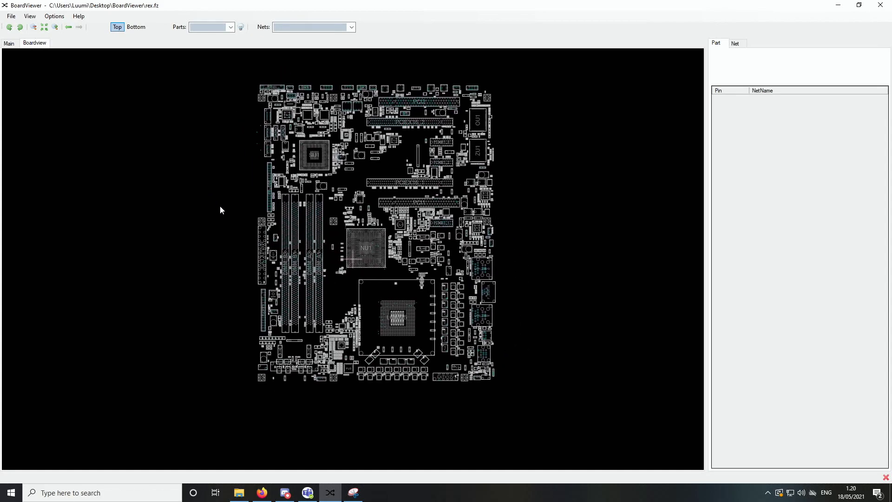
scroll(390, 340, "up", 3)
scroll(390, 341, "up", 3)
scroll(390, 340, "up", 3)
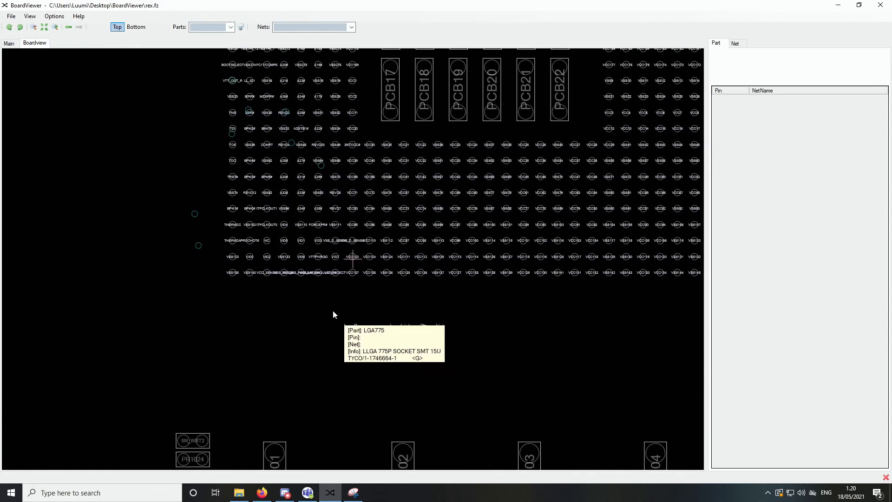
scroll(253, 281, "down", 2)
scroll(258, 290, "down", 2)
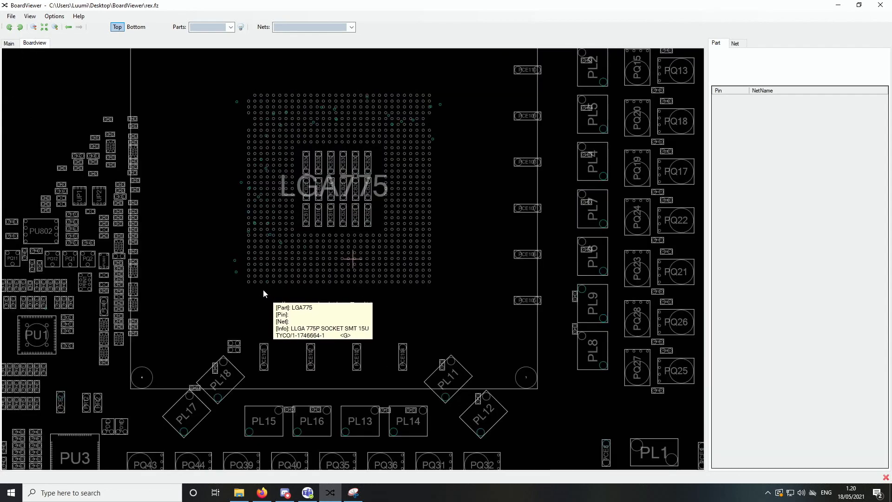
scroll(263, 285, "up", 2)
scroll(264, 288, "up", 4)
scroll(264, 285, "up", 2)
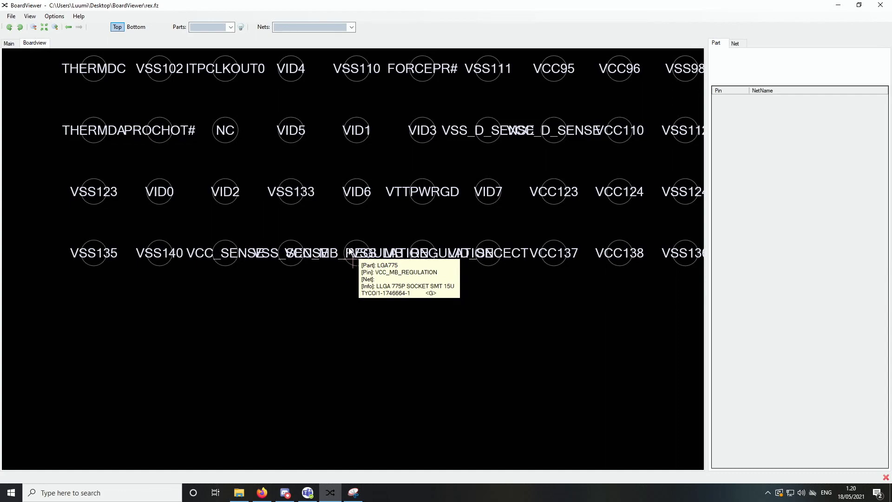
left_click(357, 262)
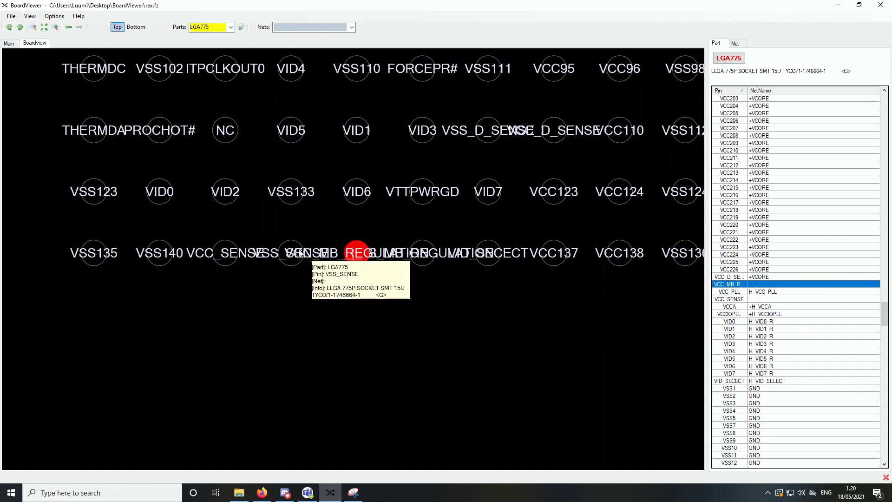
mouse_move(311, 253)
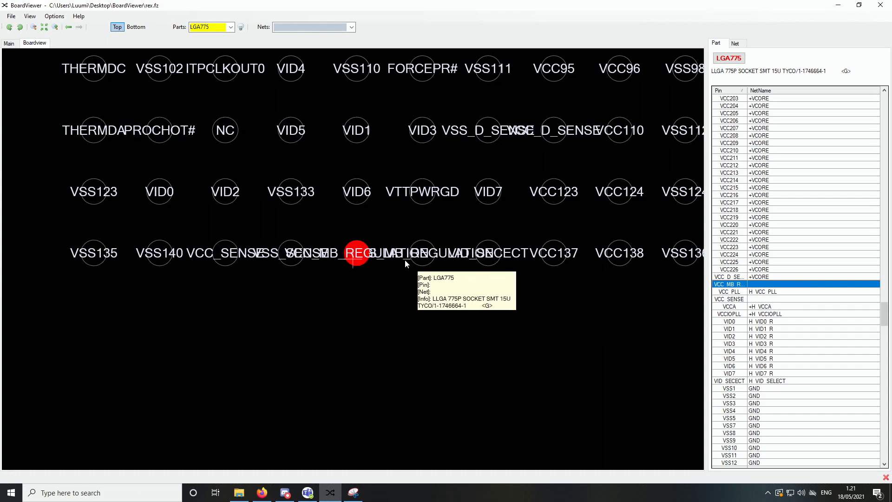
left_click(294, 259)
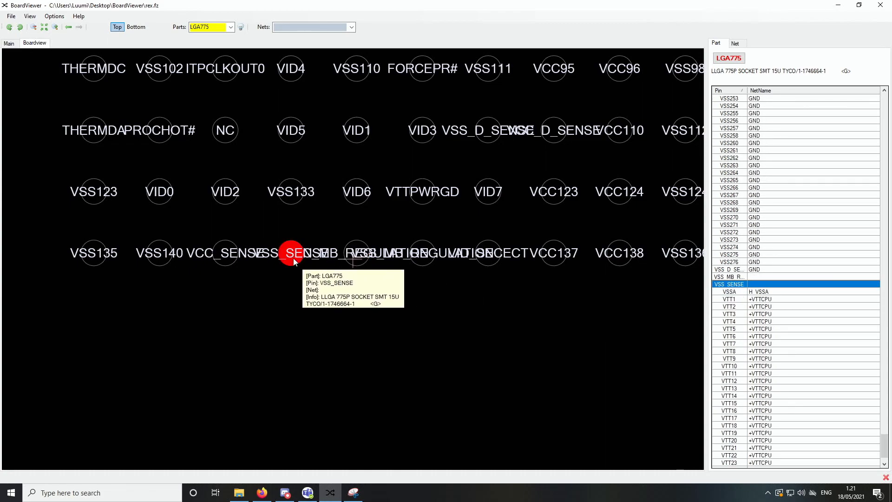
Inspect the VSS_MB_REGULATION socket pin, which shows no net
left_click(429, 256)
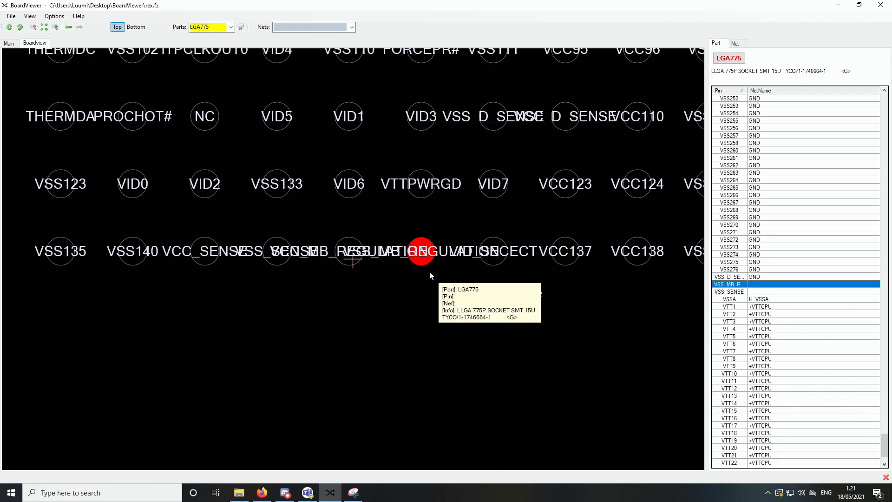
scroll(429, 271, "down", 3)
scroll(425, 276, "up", 4)
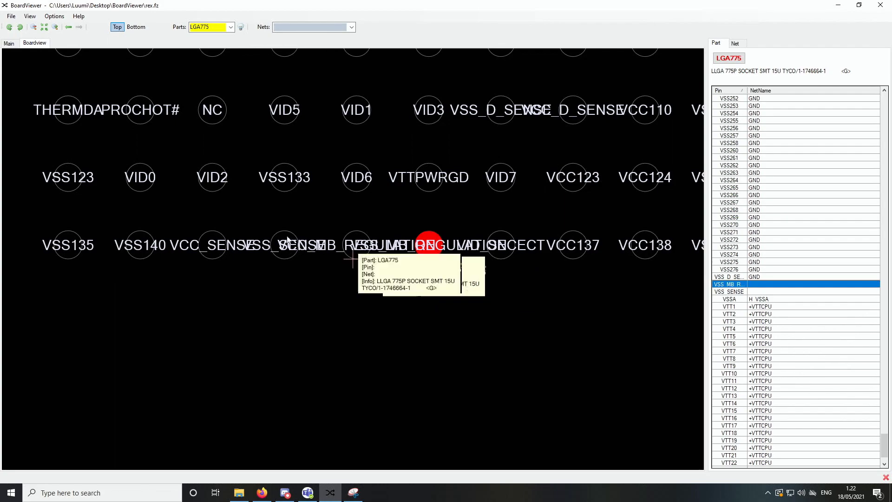
Begin loading a different board file from the File menu
left_click(12, 17)
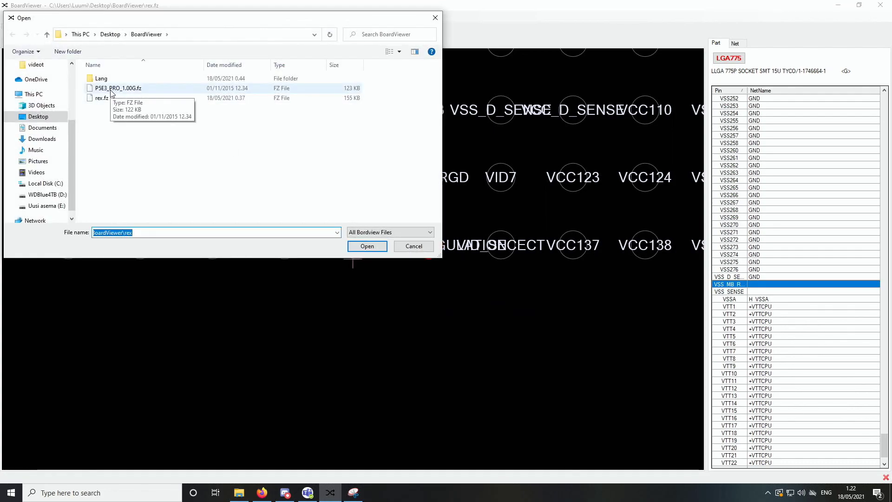
Load P5E3_PRO_1.00G.fz and inspect its VSS_MB_REGULATION and VCC_MB_REGULATION socket pins
double_click(117, 89)
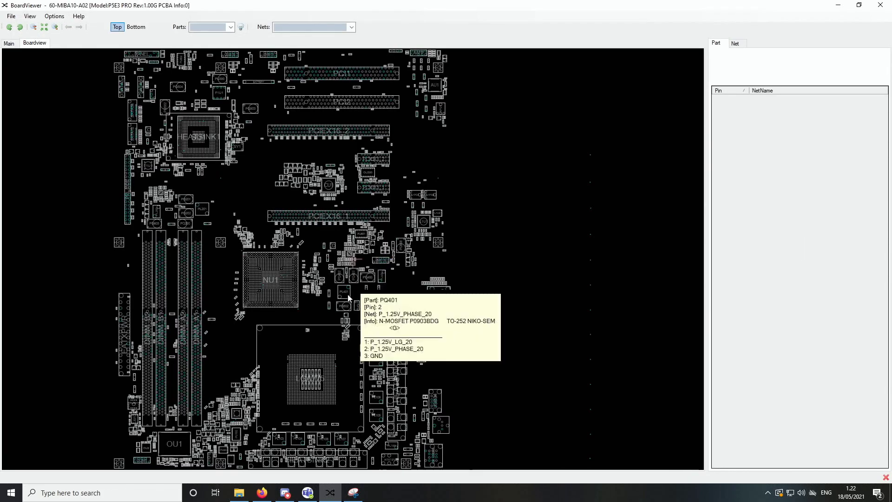
scroll(309, 288, "up", 1)
scroll(309, 288, "up", 2)
scroll(377, 303, "up", 1)
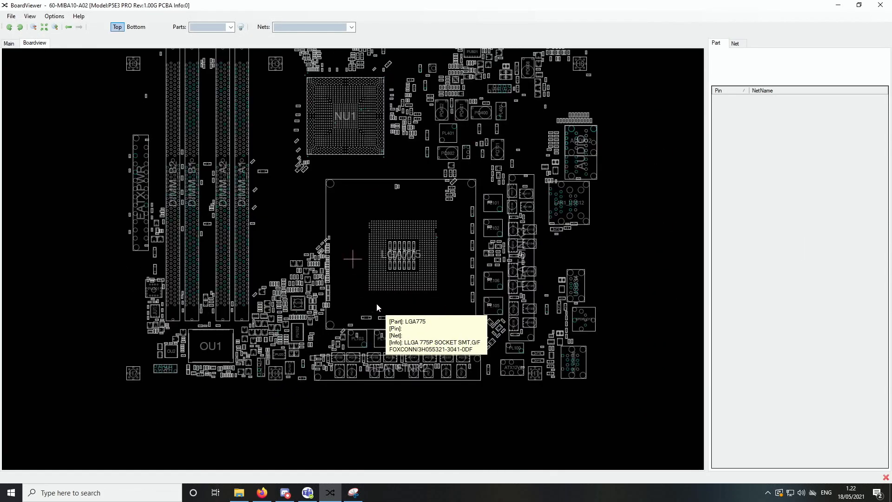
scroll(376, 304, "up", 2)
scroll(376, 305, "up", 4)
left_click_drag(327, 178, 328, 275)
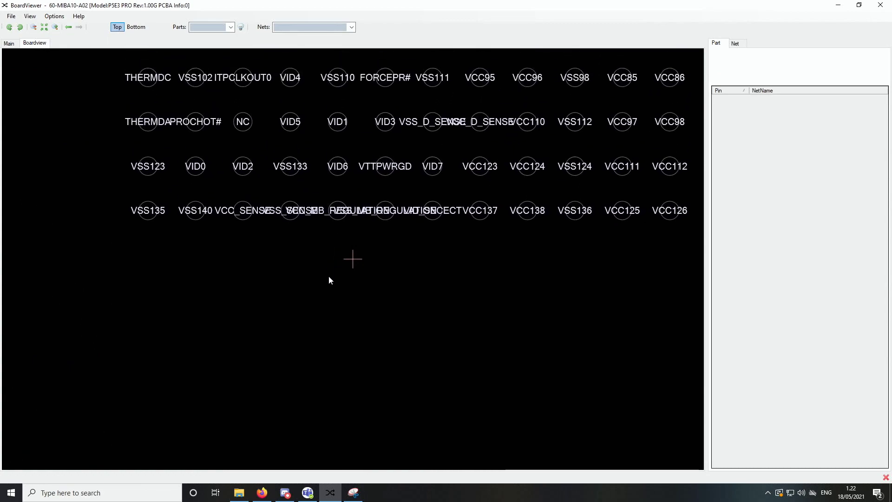
scroll(328, 275, "up", 1)
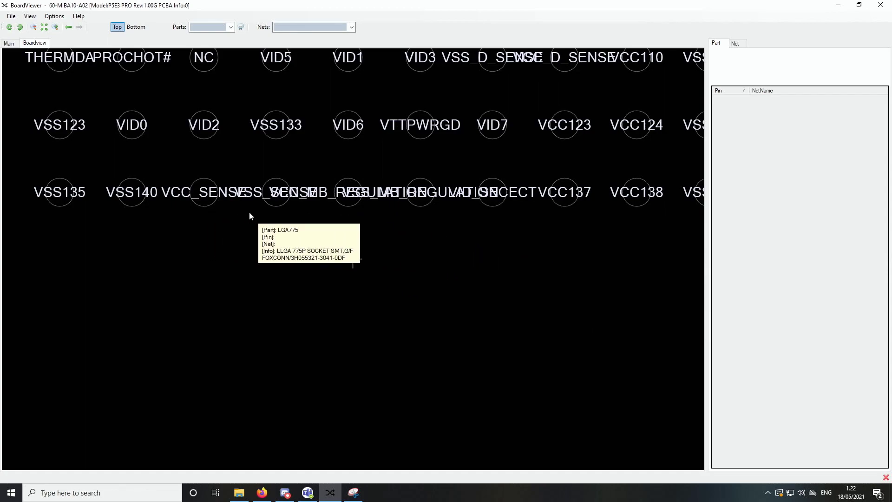
left_click(430, 200)
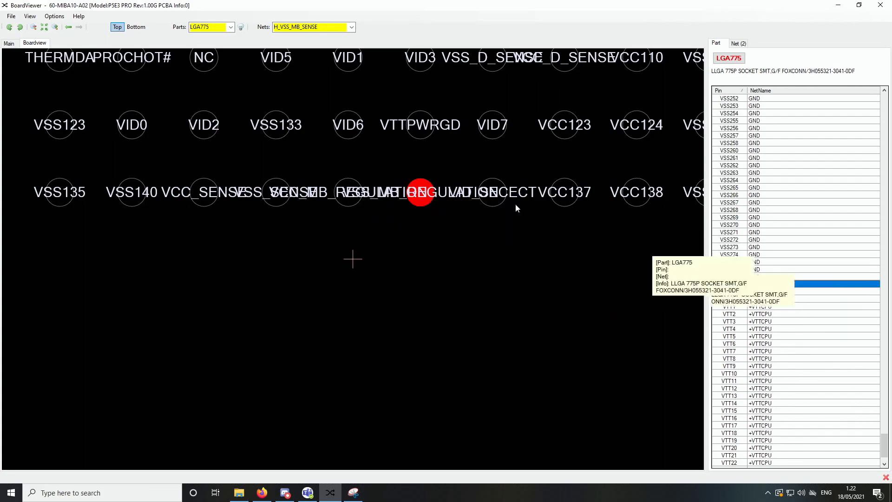
left_click(352, 192)
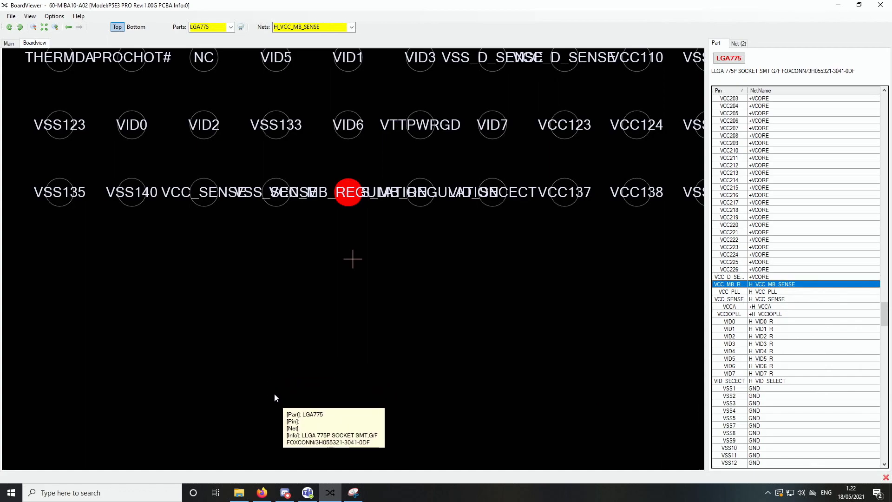
left_click(285, 493)
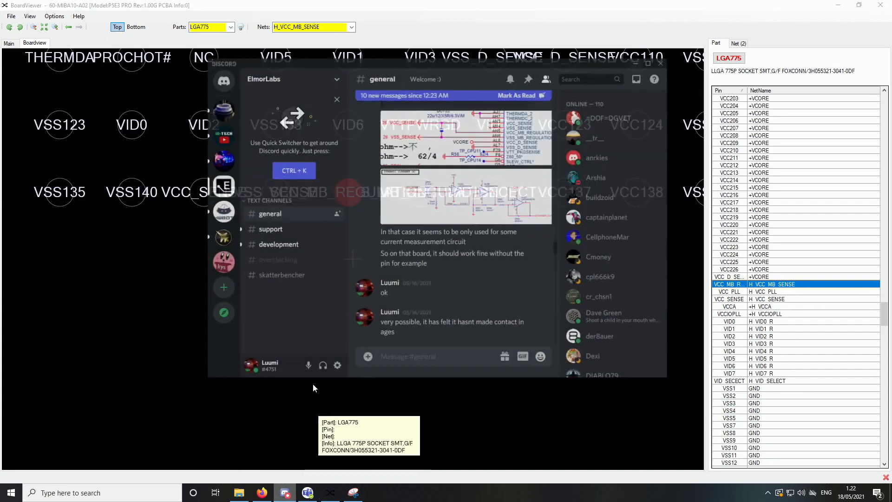
scroll(418, 279, "up", 5)
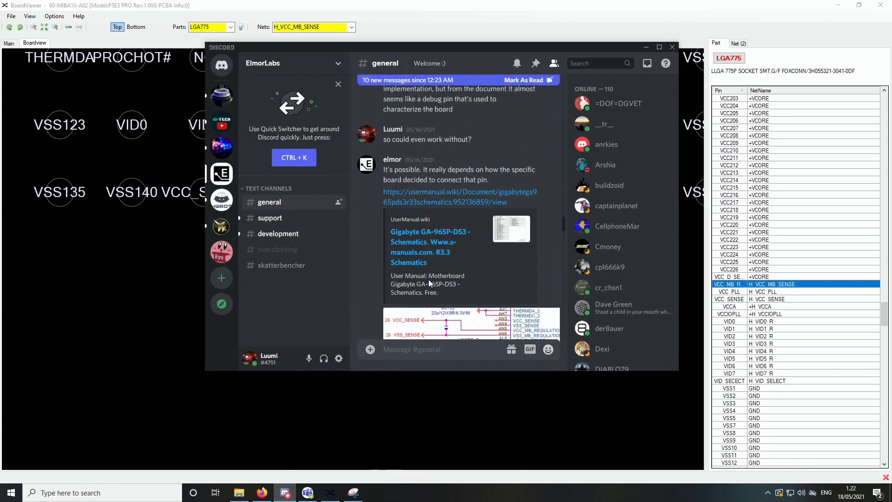
scroll(426, 279, "up", 2)
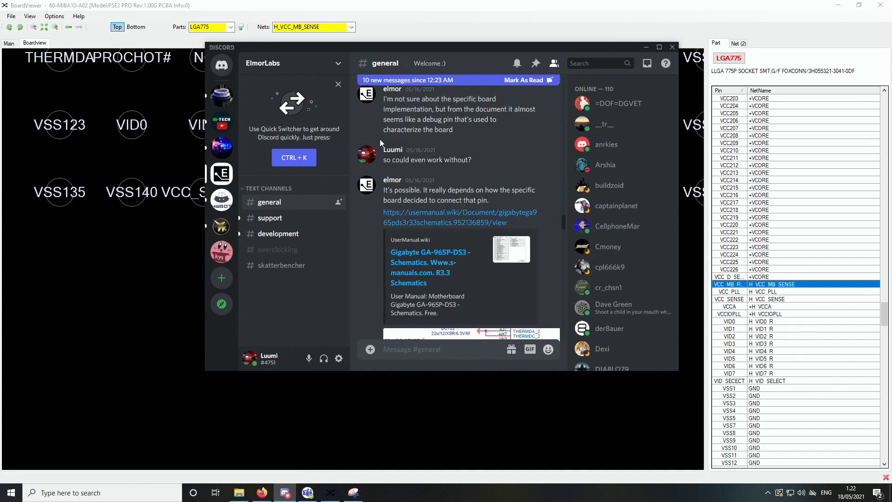
mouse_move(458, 160)
scroll(404, 197, "down", 3)
scroll(408, 196, "down", 4)
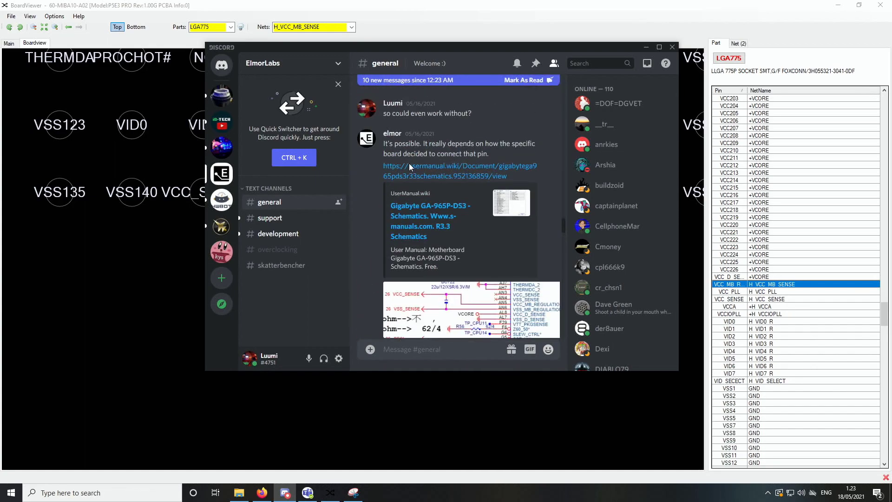
scroll(409, 163, "down", 5)
mouse_move(471, 154)
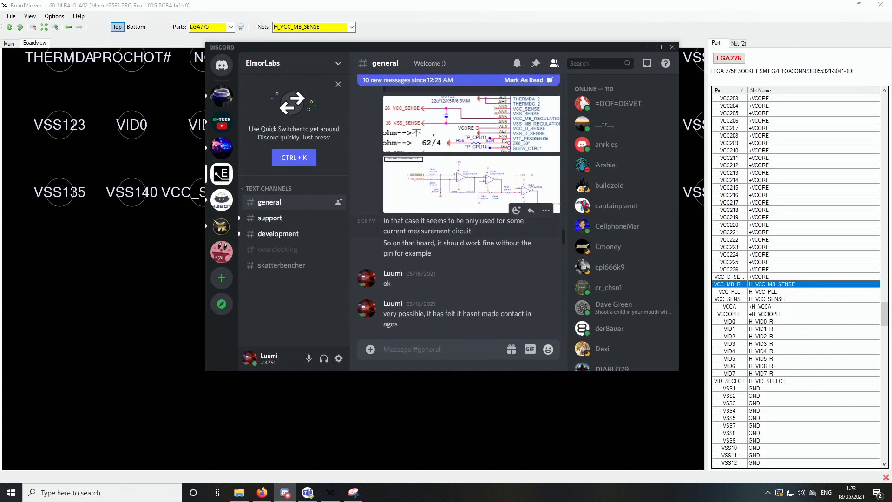
scroll(419, 230, "up", 1)
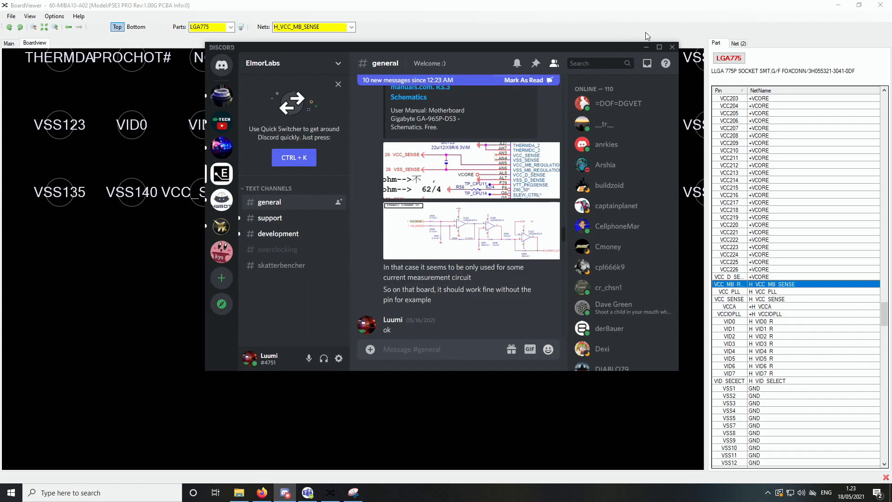
left_click(647, 49)
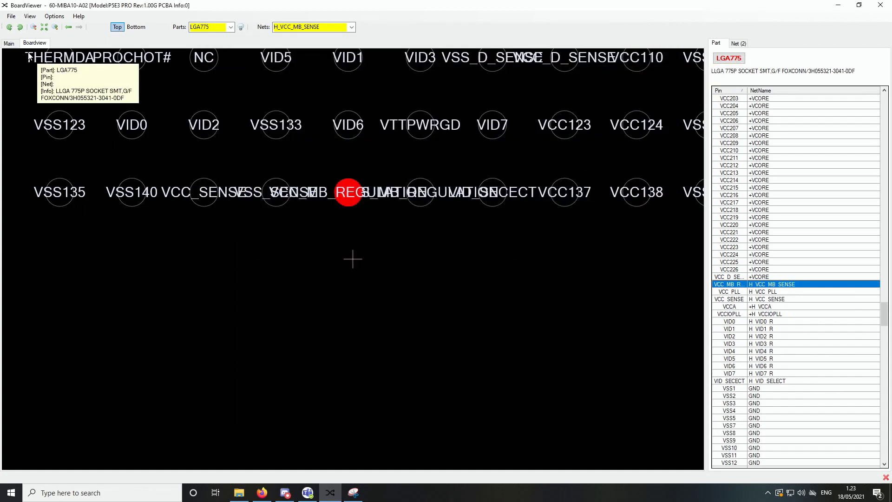
left_click(10, 16)
left_click(26, 27)
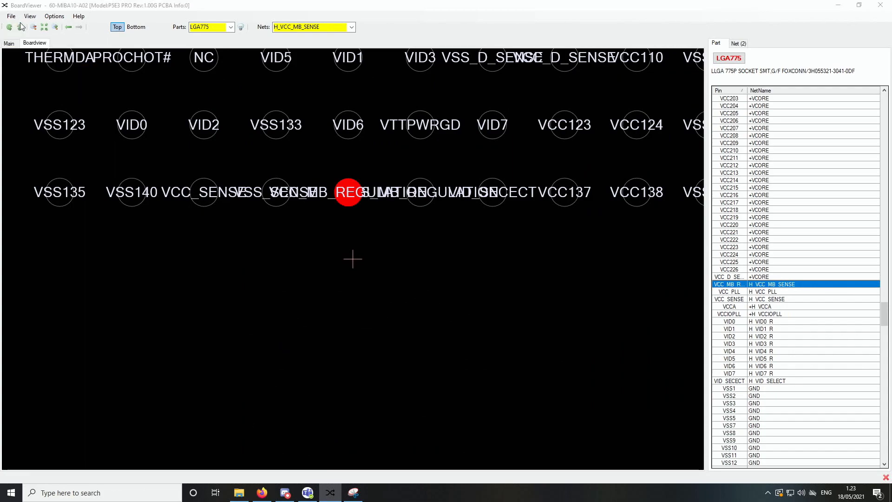
double_click(105, 99)
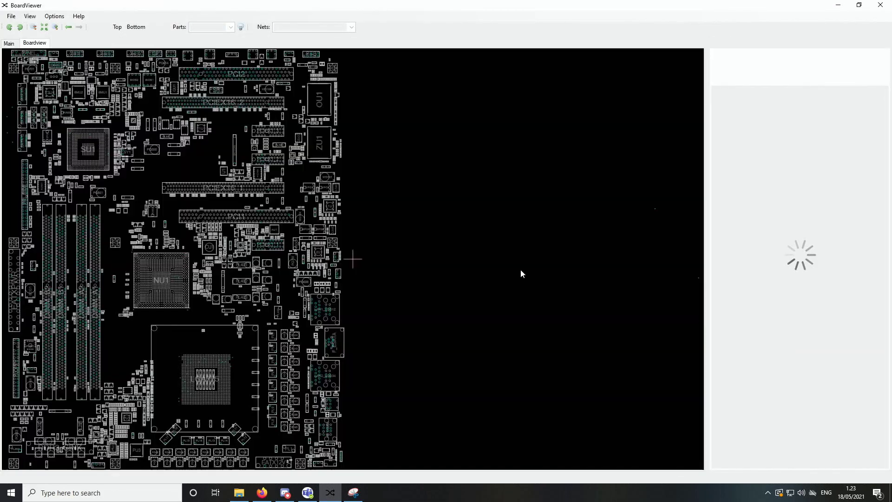
scroll(226, 362, "up", 2)
scroll(226, 358, "up", 2)
scroll(226, 358, "up", 3)
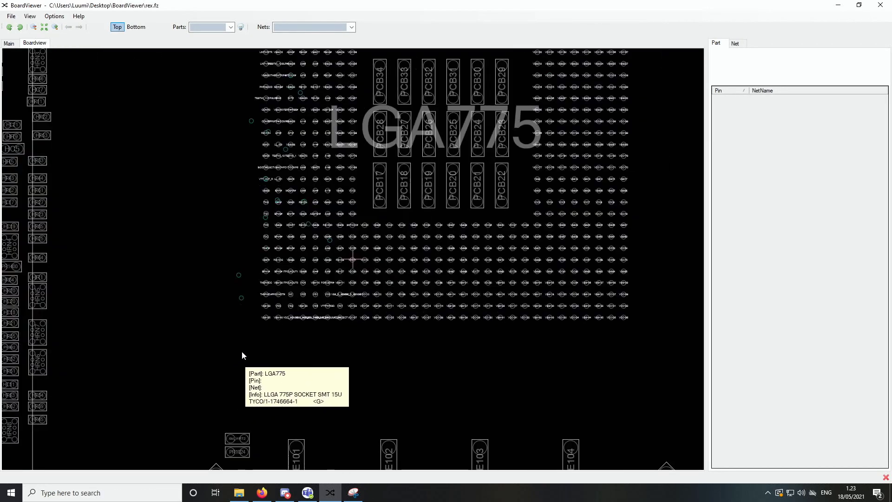
scroll(279, 342, "up", 3)
scroll(259, 337, "up", 2)
scroll(256, 337, "up", 2)
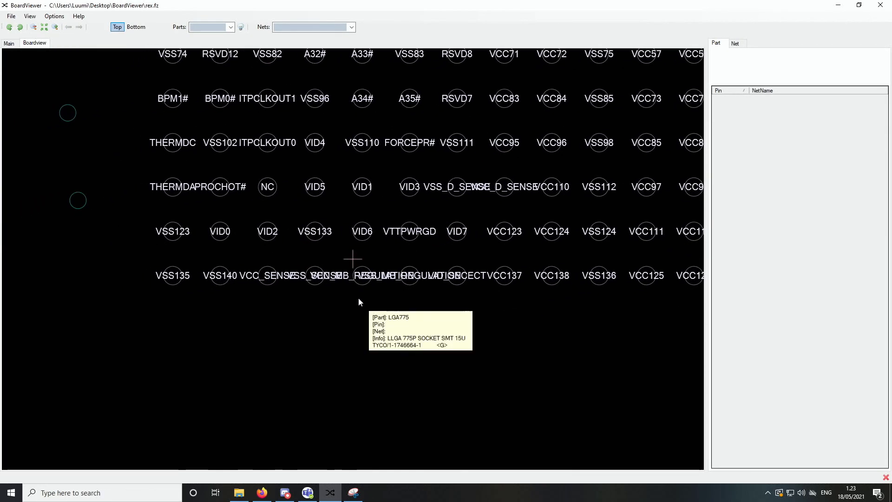
scroll(359, 300, "up", 2)
scroll(308, 296, "up", 2)
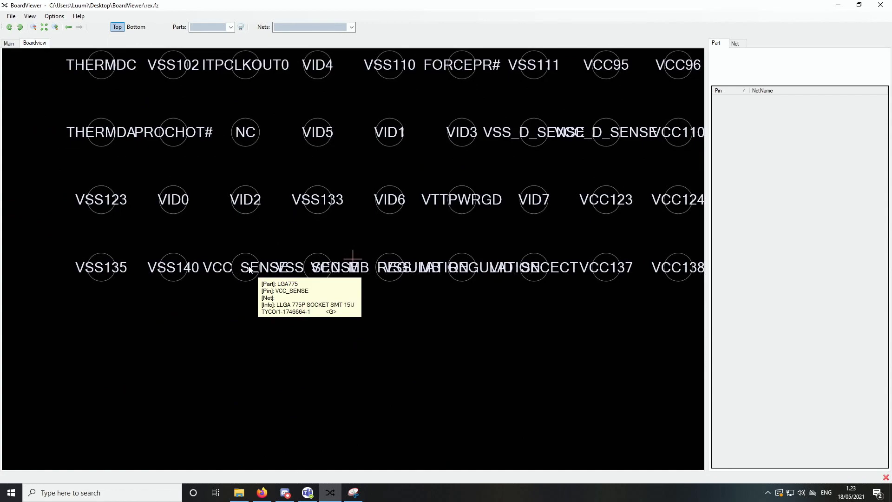
left_click(318, 267)
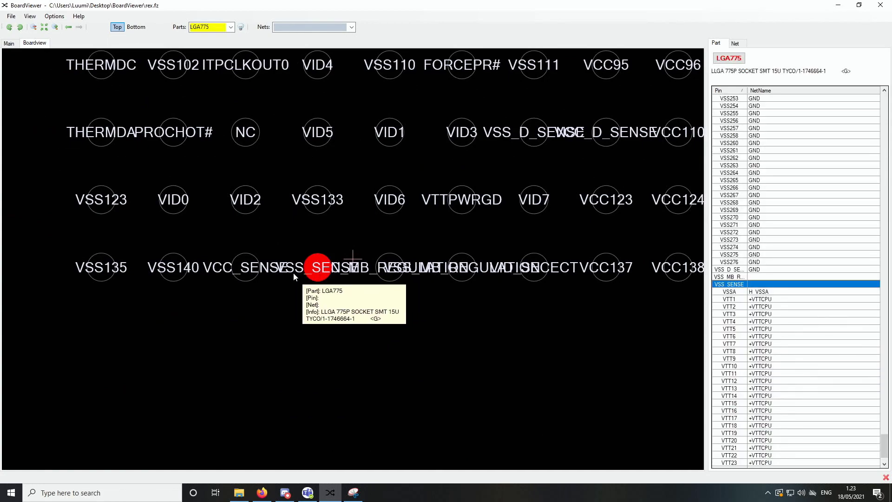
left_click(246, 267)
left_click(388, 272)
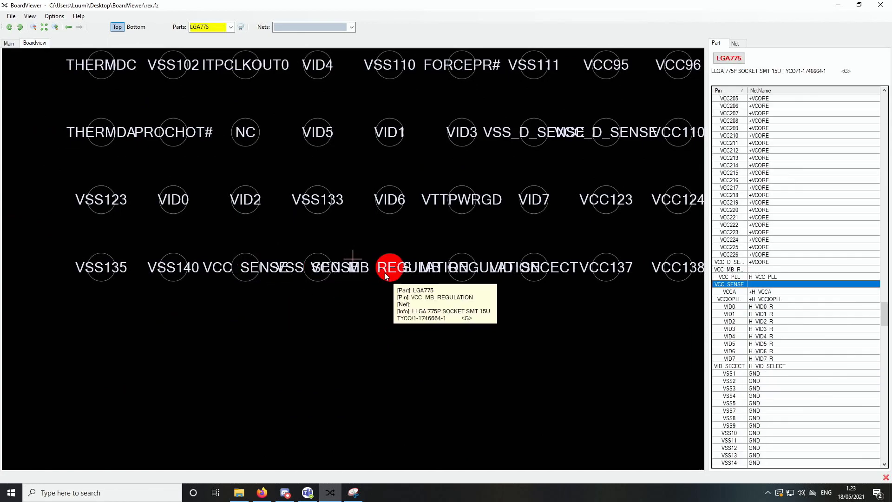
left_click(460, 267)
left_click_drag(112, 275, 316, 271)
left_click(315, 270)
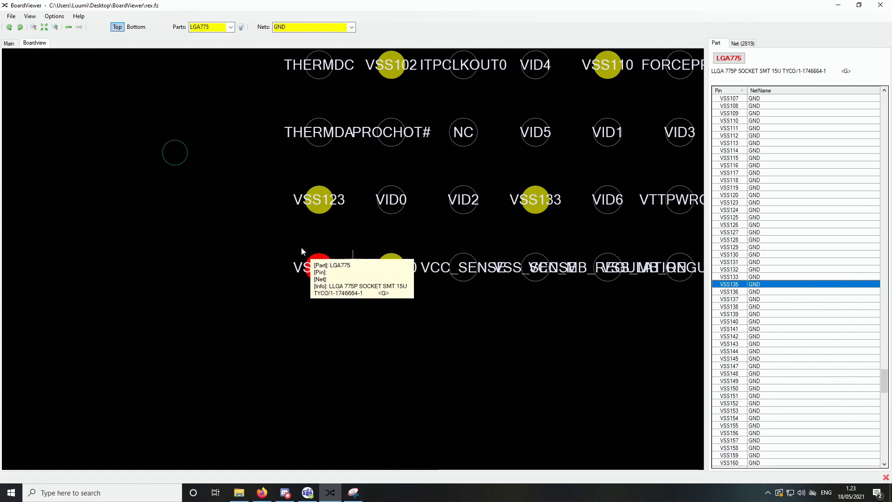
scroll(340, 266, "down", 5)
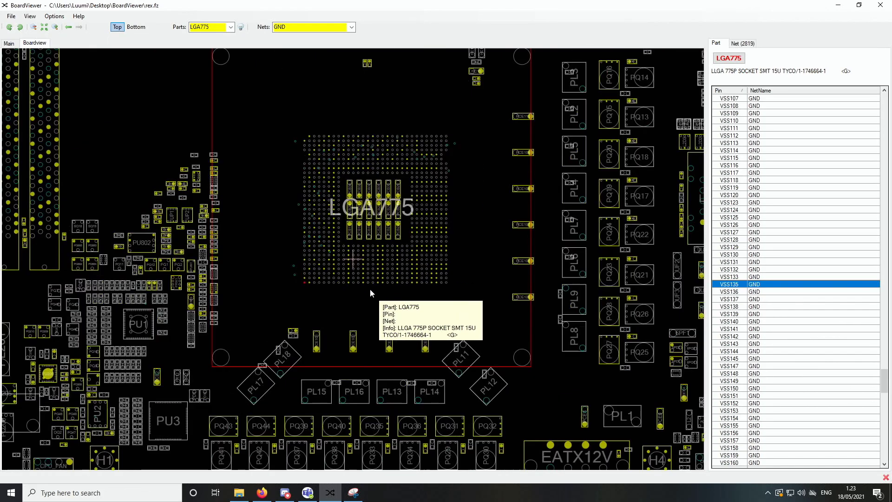
scroll(370, 288, "up", 3)
scroll(268, 242, "up", 3)
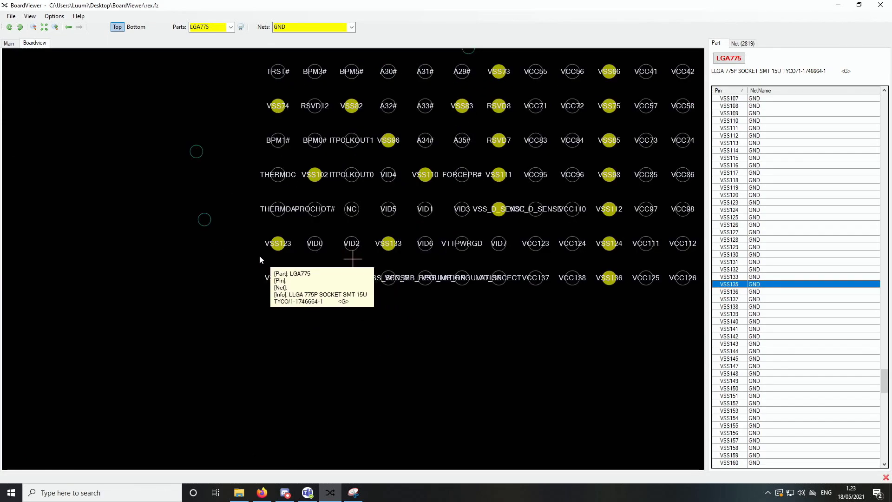
scroll(279, 272, "down", 5)
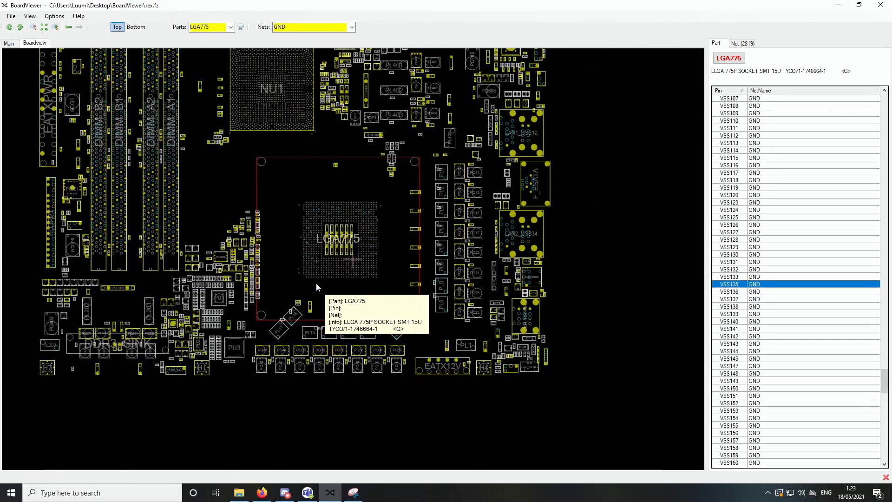
scroll(346, 271, "down", 2)
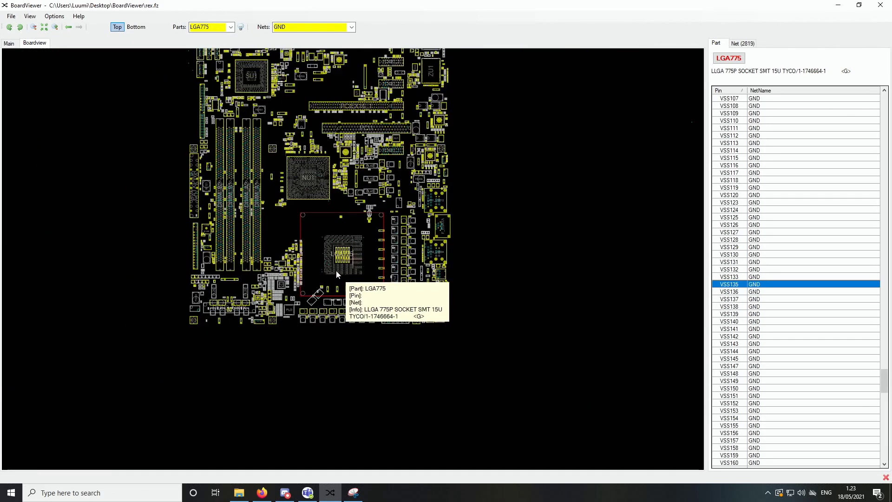
scroll(336, 271, "down", 1)
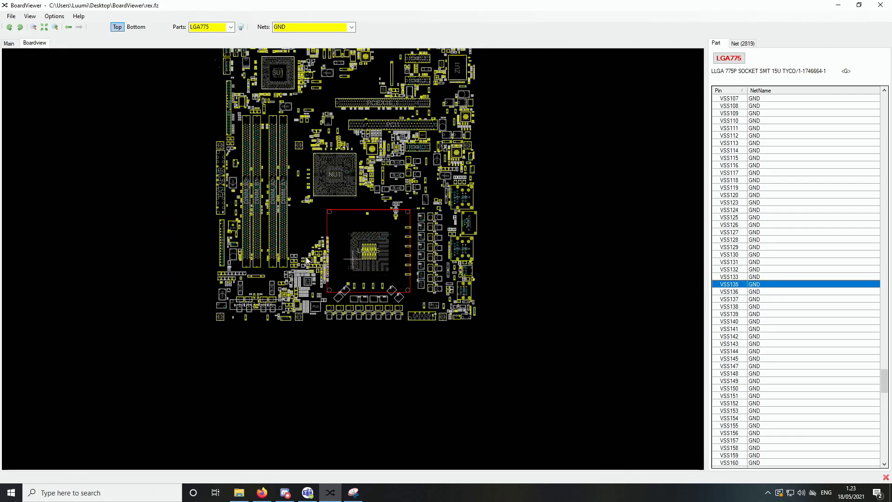
scroll(312, 240, "up", 2)
scroll(332, 249, "up", 2)
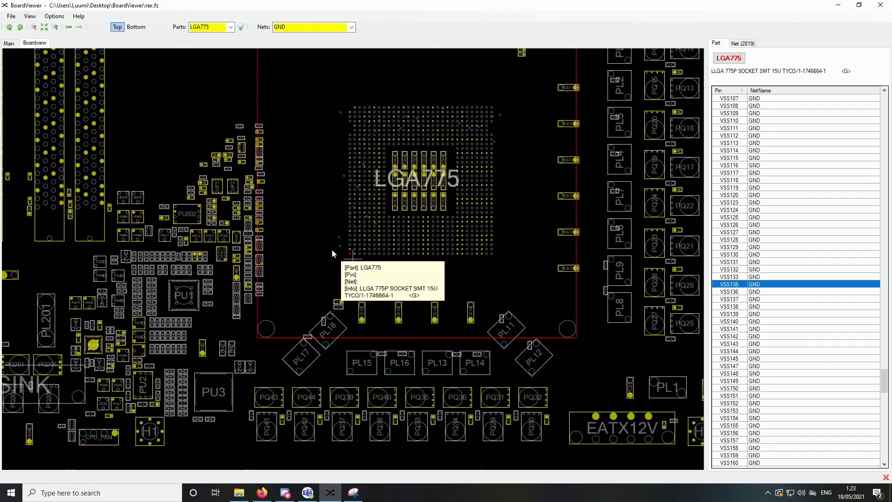
scroll(325, 293, "down", 2)
scroll(326, 292, "up", 1)
scroll(279, 279, "down", 1)
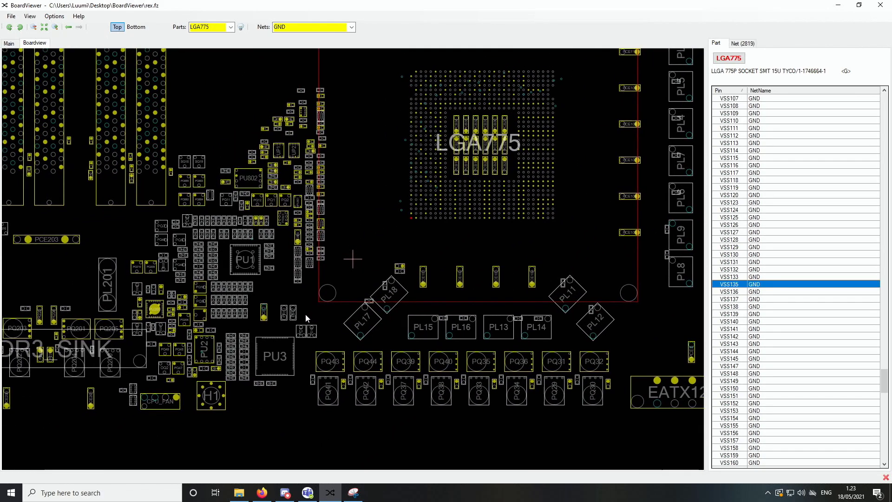
scroll(209, 251, "up", 1)
left_click_drag(460, 387, 209, 389)
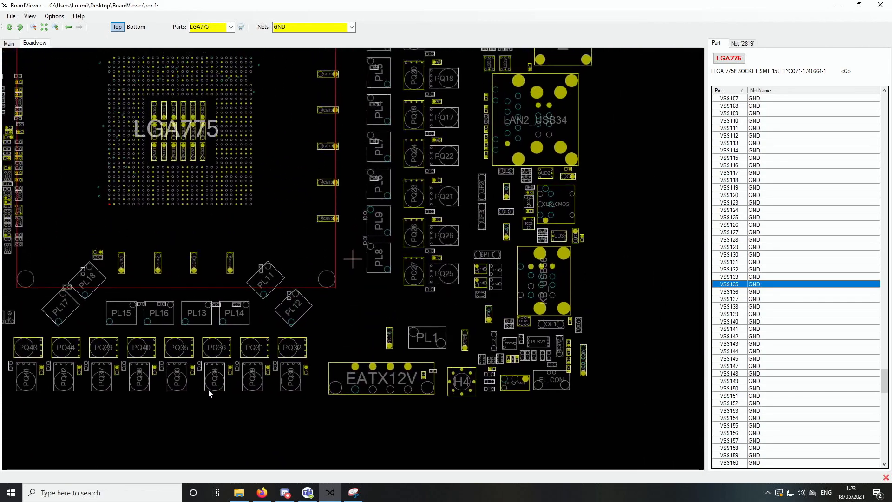
left_click_drag(323, 277, 333, 367)
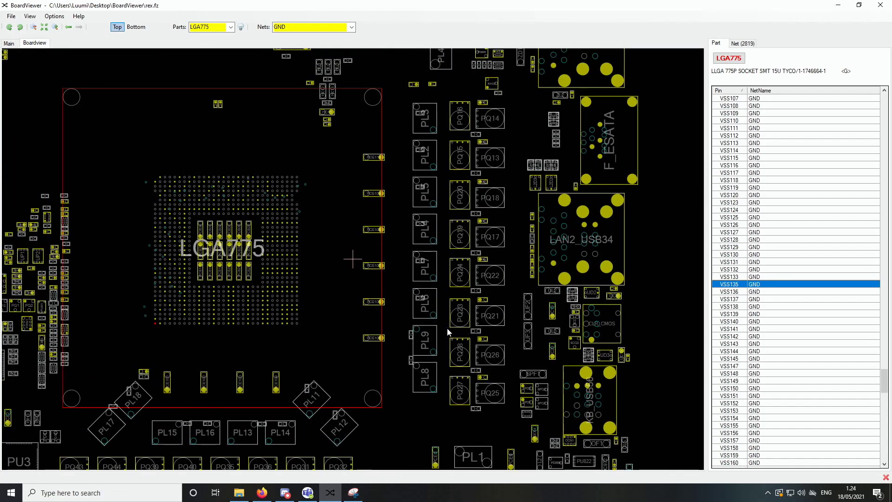
left_click_drag(387, 335, 444, 305)
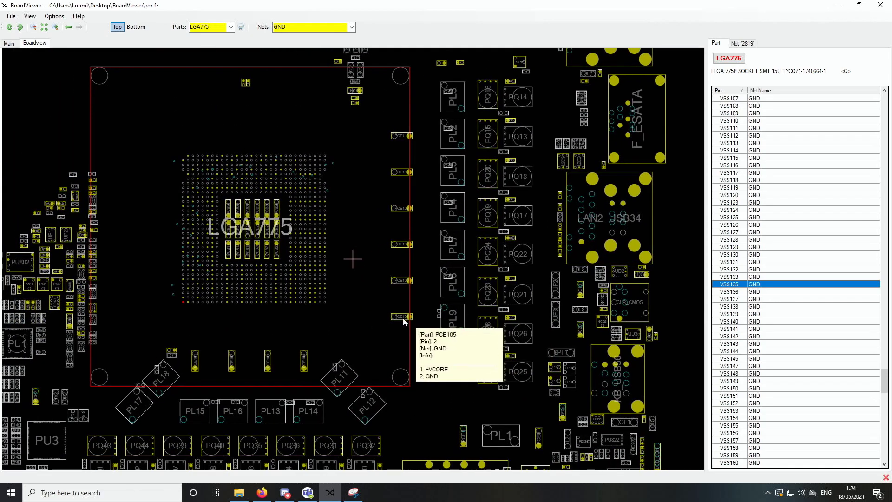
left_click_drag(175, 323, 347, 331)
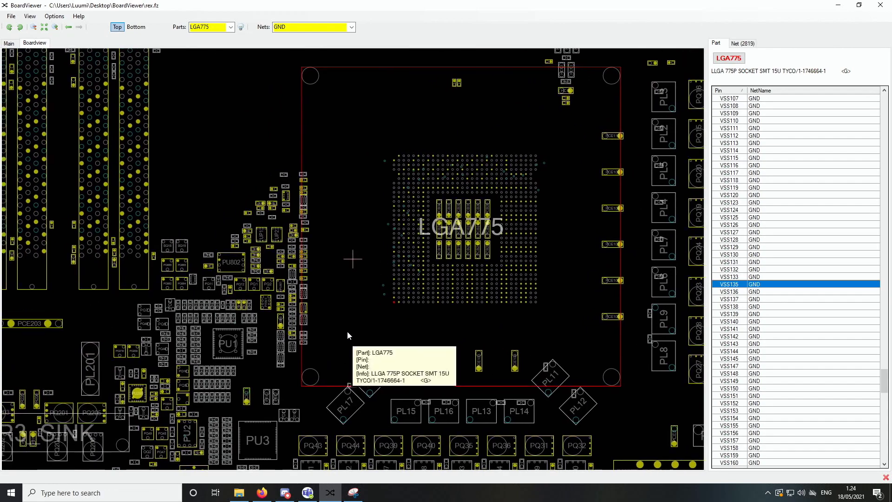
scroll(438, 303, "up", 3)
scroll(402, 282, "up", 5)
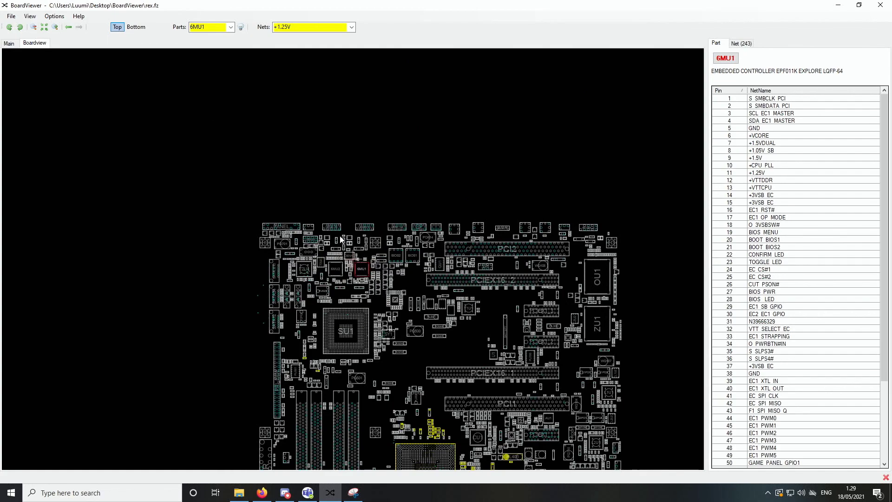
scroll(365, 263, "up", 2)
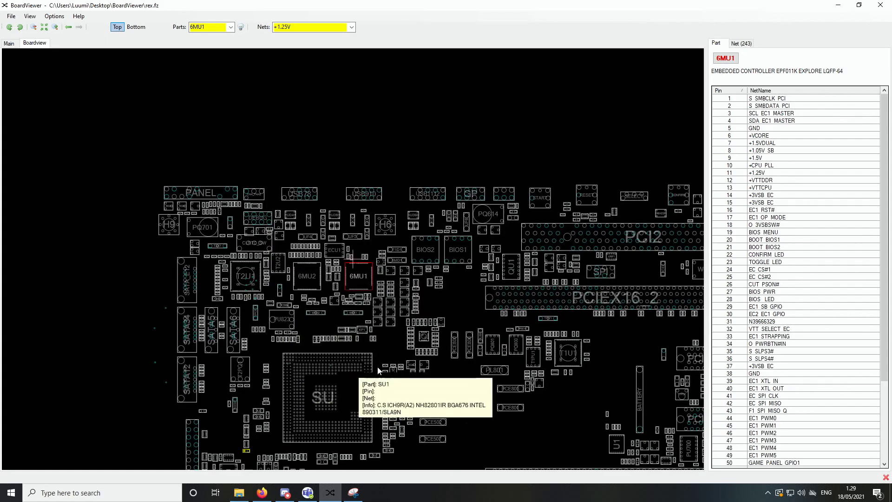
scroll(478, 295, "up", 2)
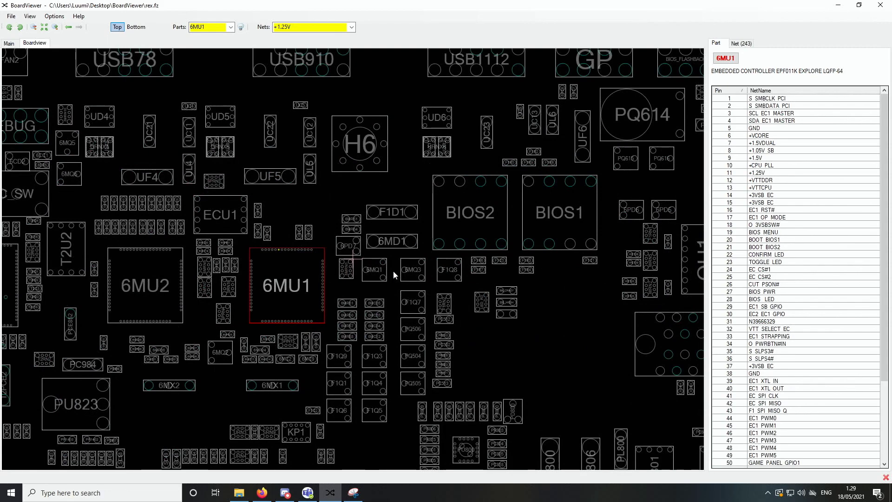
scroll(394, 271, "up", 1)
scroll(244, 311, "up", 1)
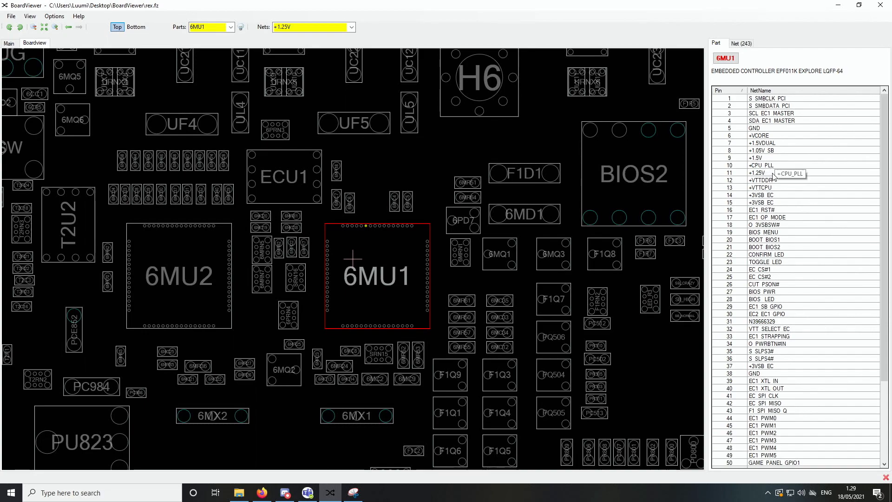
Select 6MU1's pin 11 on the +1.25V net, then select neighbouring 6MU2
left_click(774, 175)
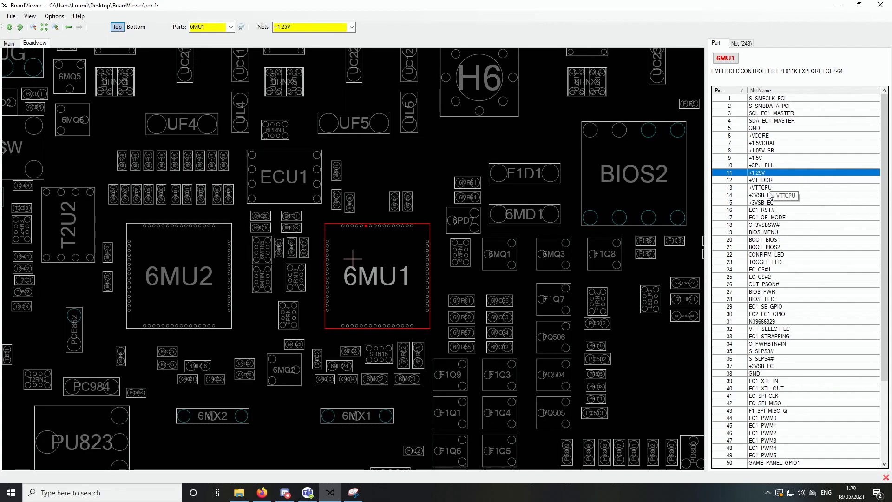
left_click_drag(488, 309, 581, 250)
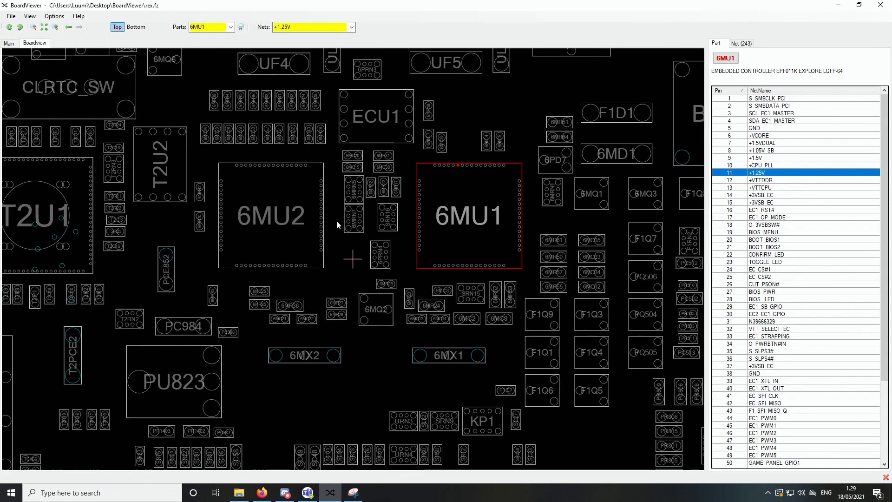
left_click(278, 205)
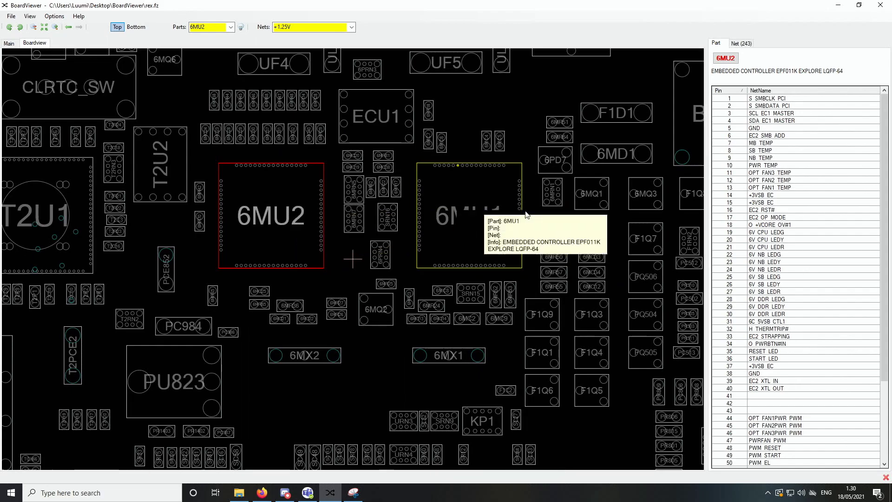
Pan from the two embedded controllers back over the LGA775 socket pin pads
left_click_drag(452, 278, 405, 227)
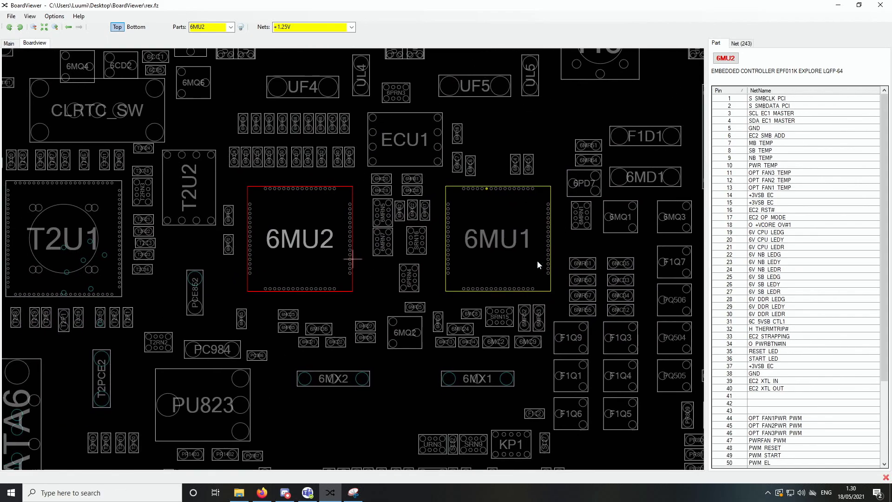
scroll(405, 227, "down", 5)
scroll(409, 230, "up", 7)
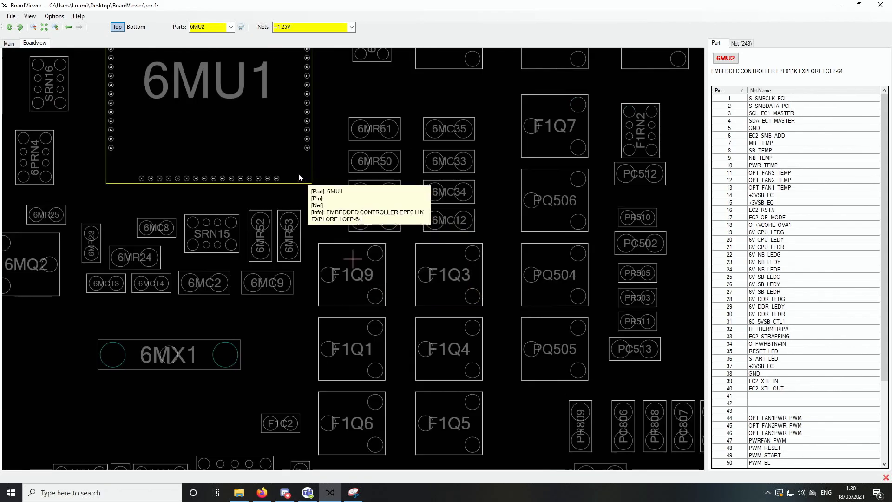
scroll(297, 179, "down", 2)
scroll(216, 115, "down", 2)
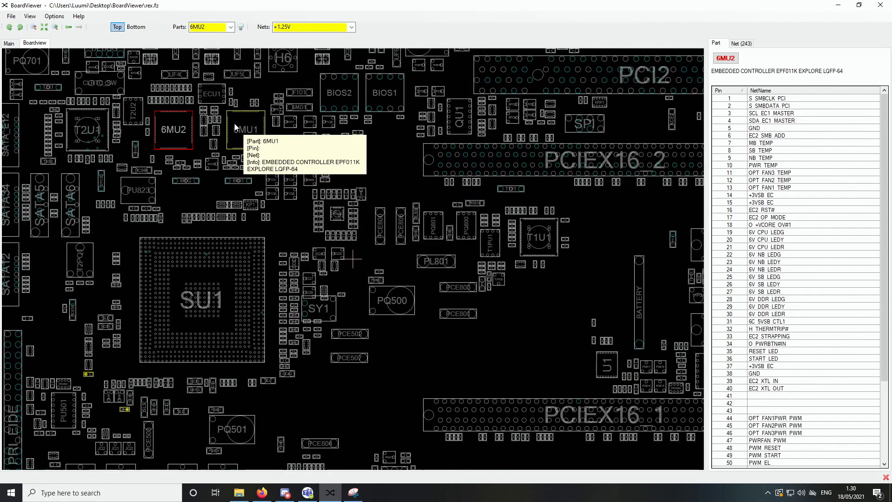
scroll(235, 123, "down", 5)
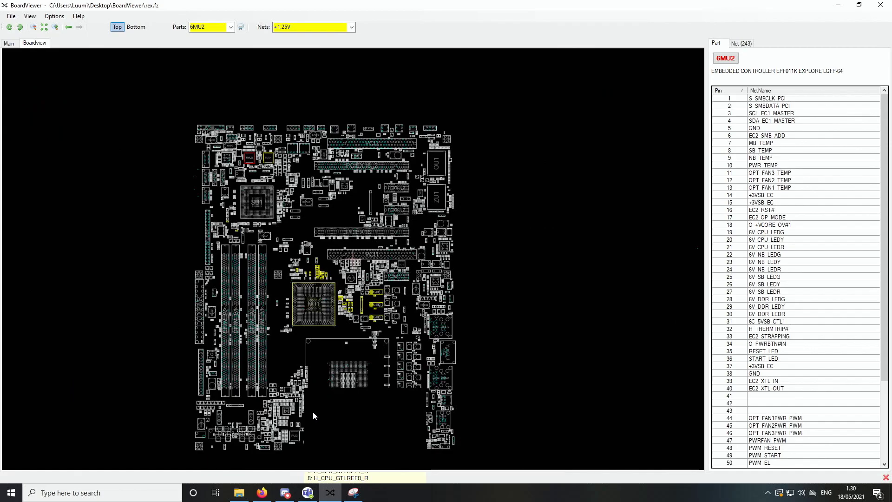
scroll(352, 400, "up", 6)
scroll(352, 400, "up", 8)
left_click_drag(260, 328, 292, 260)
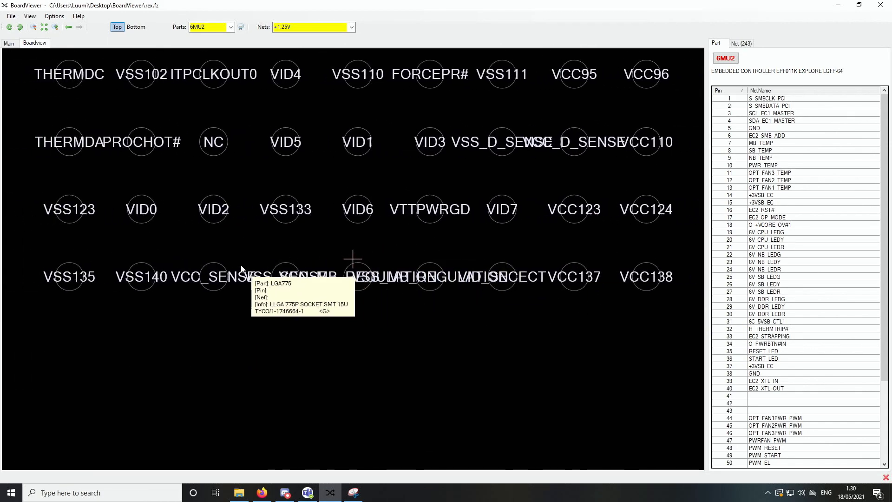
scroll(311, 321, "down", 6)
scroll(312, 321, "up", 8)
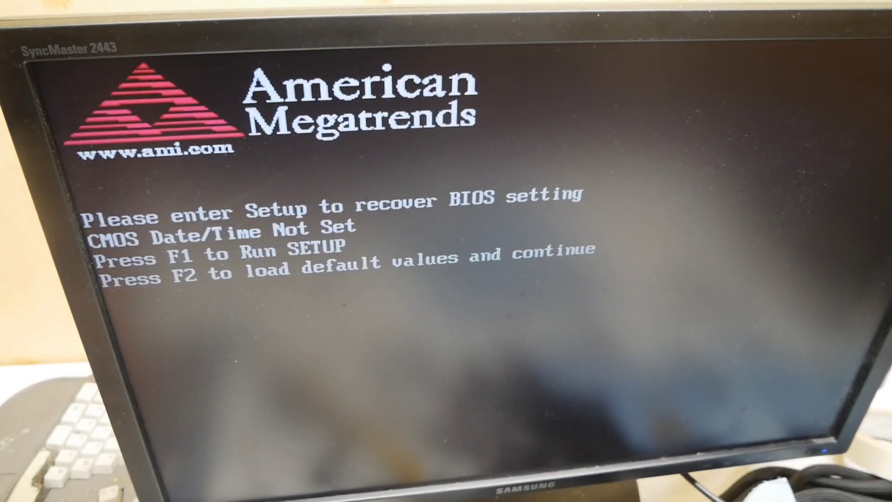
Enter BIOS setup with F1 and view the Main System Information page
key("F1")
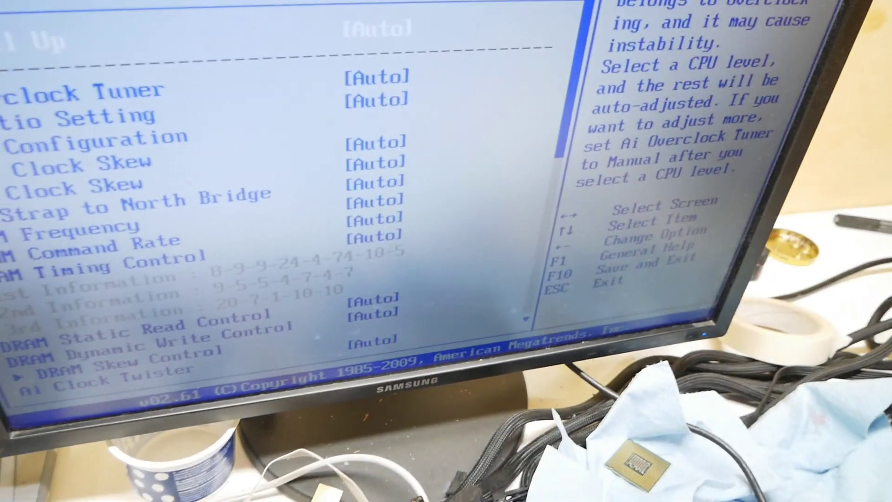
key("Left")
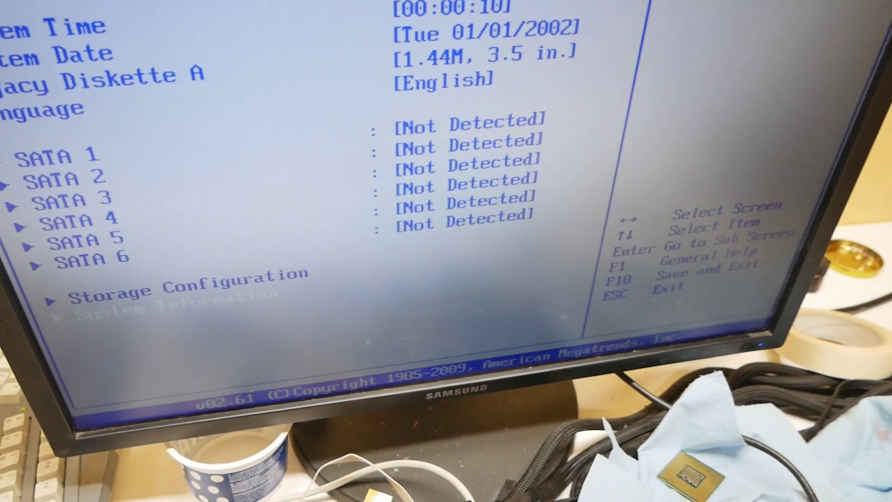
key("Return")
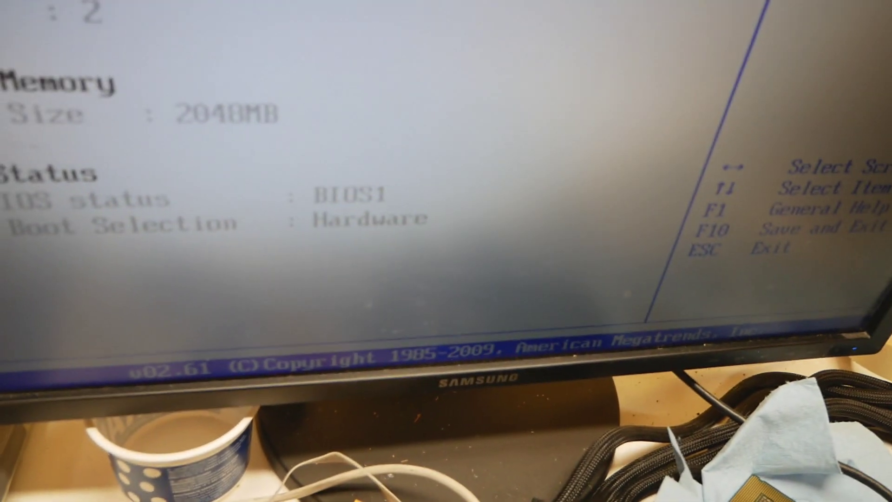
key("Escape")
Review the Advanced Hardware Monitor voltage and temperature readings
key("Right")
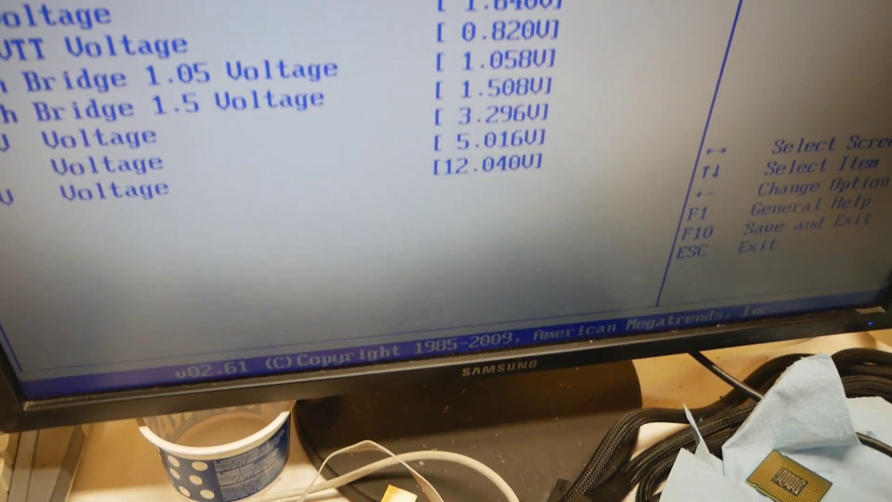
key("Escape")
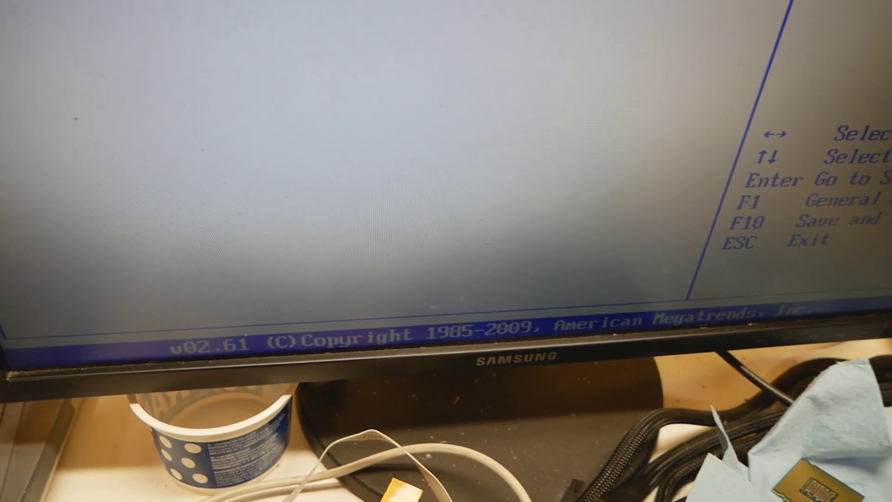
key("Return")
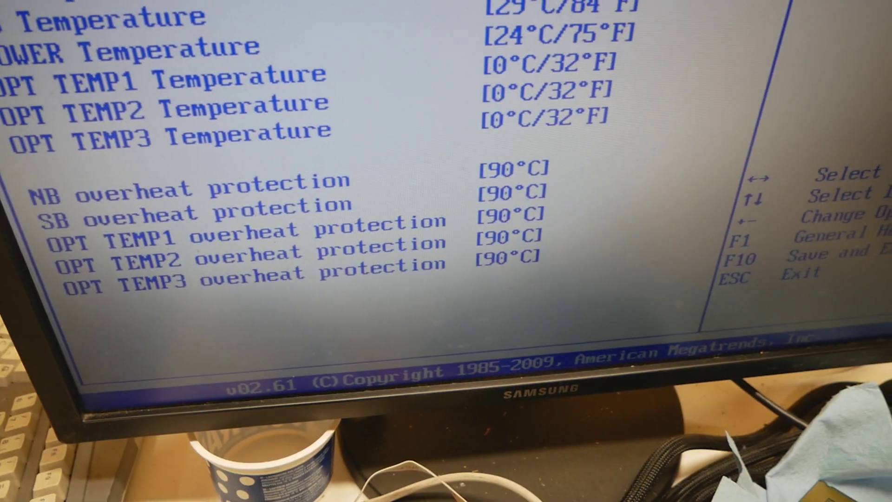